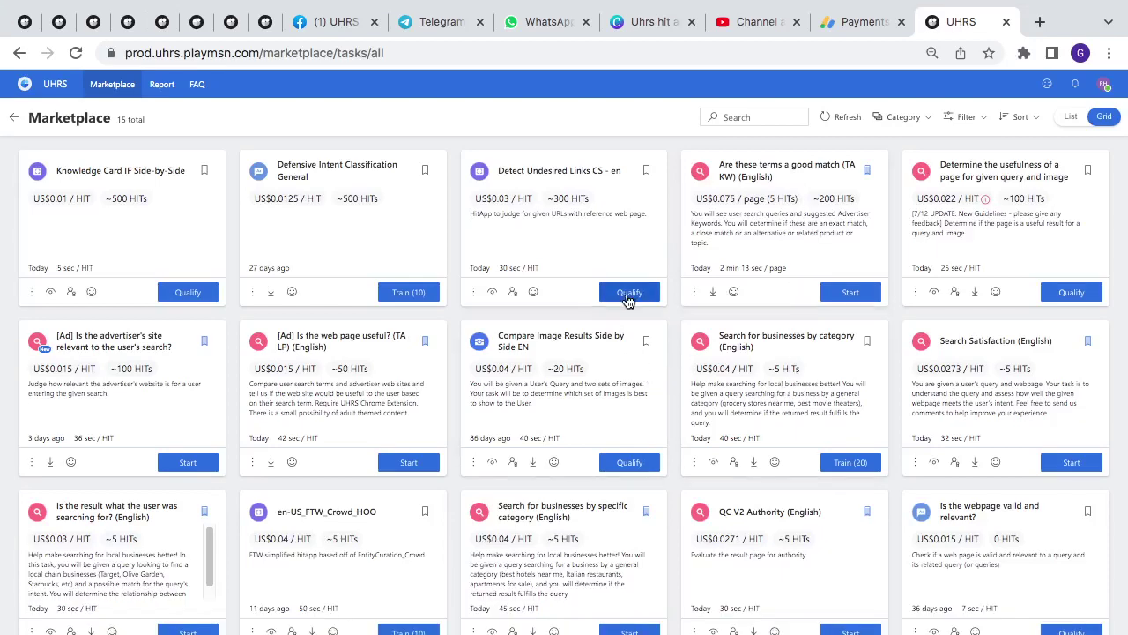
Step: Open the Detect Undesired Links CS - en qualification details and begin the test
{"action": "left_click", "coordinate": [627, 296]}
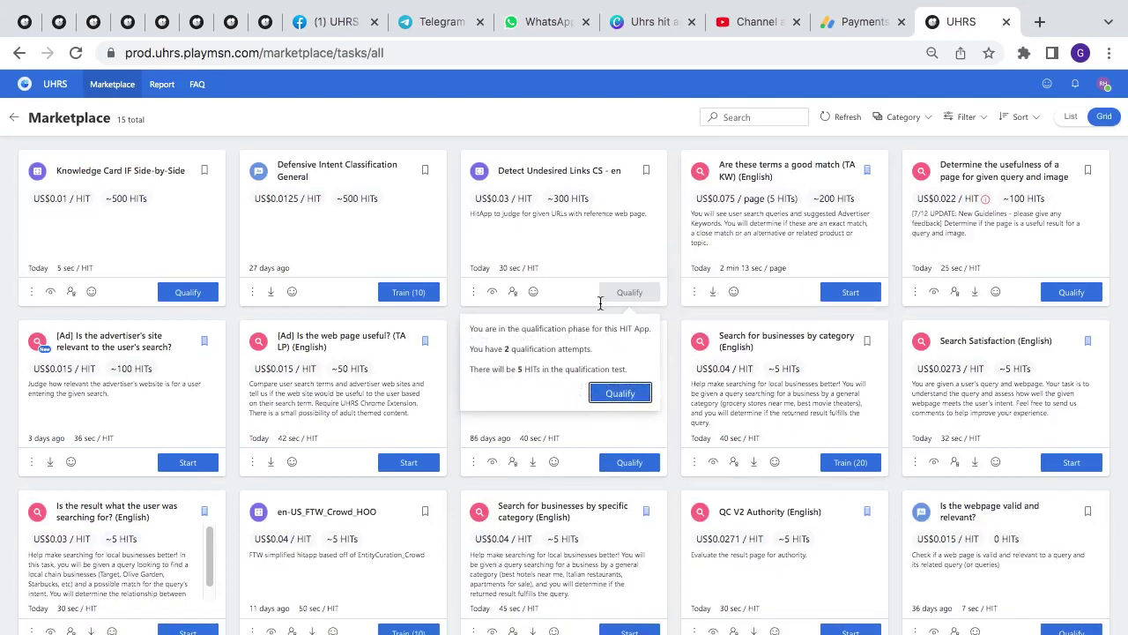
{"action": "left_click", "coordinate": [594, 474]}
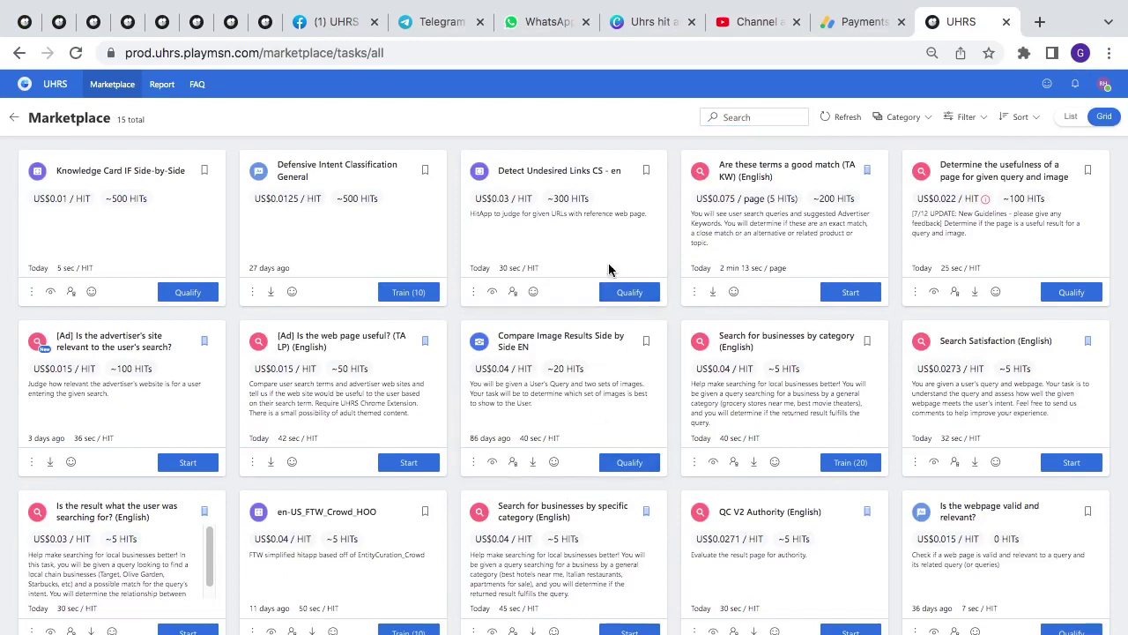
{"action": "left_click", "coordinate": [627, 292]}
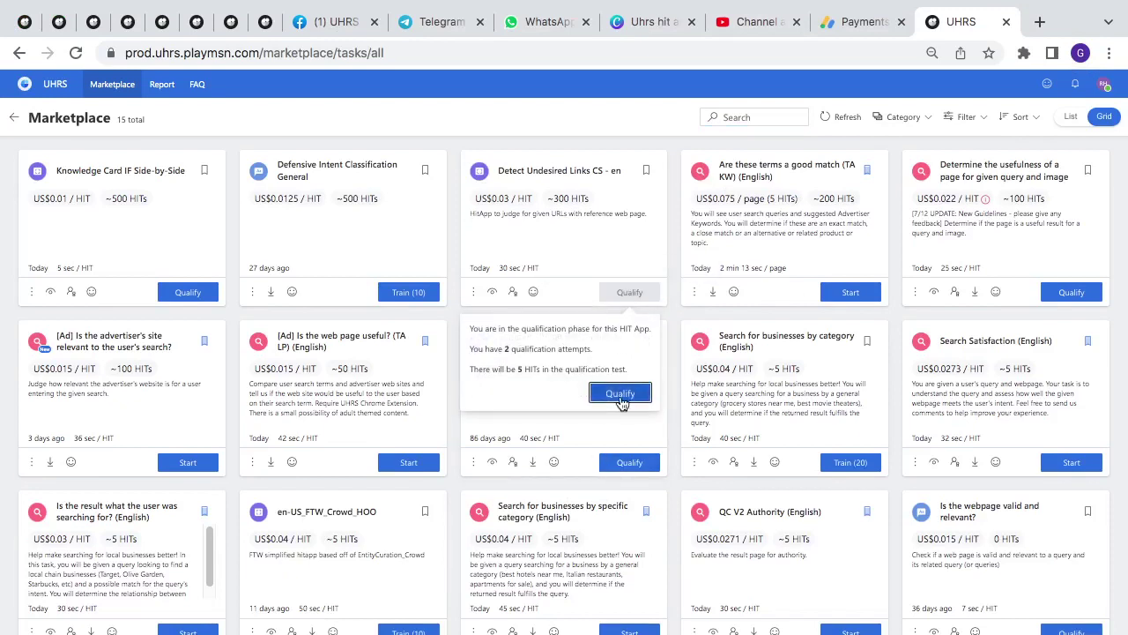
{"action": "left_click", "coordinate": [618, 394]}
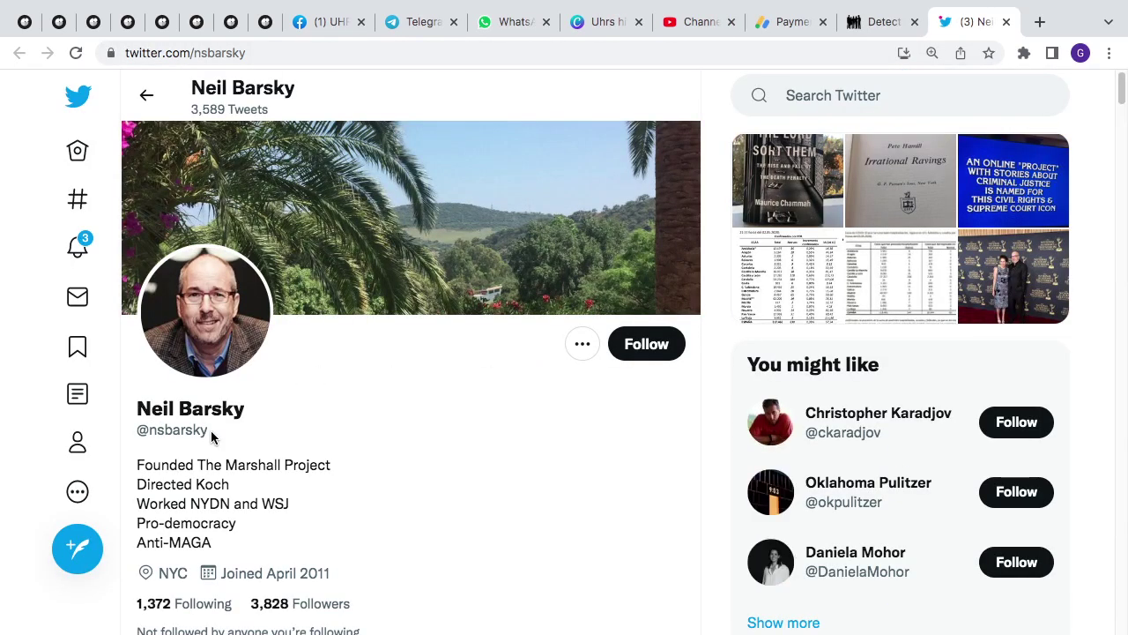
Step: Compare Neil Barsky's Twitter profile with Wikipedia and submit 'Website represents the entity correctly'
{"action": "left_click", "coordinate": [878, 21]}
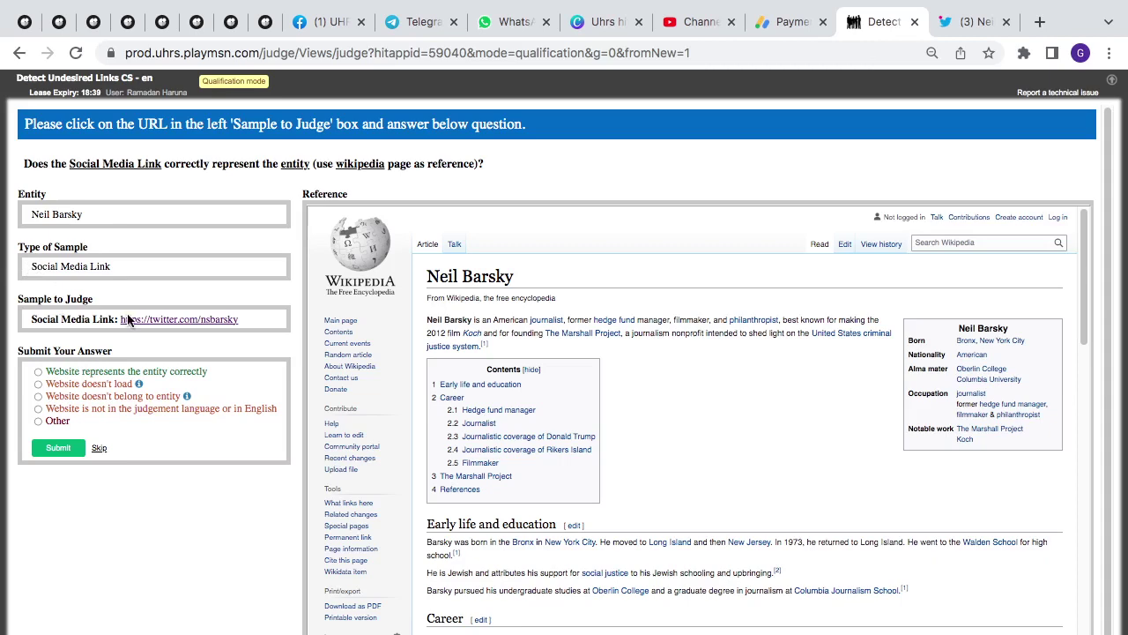
{"action": "scroll", "coordinate": [417, 328], "scroll_direction": "down", "scroll_amount": 1}
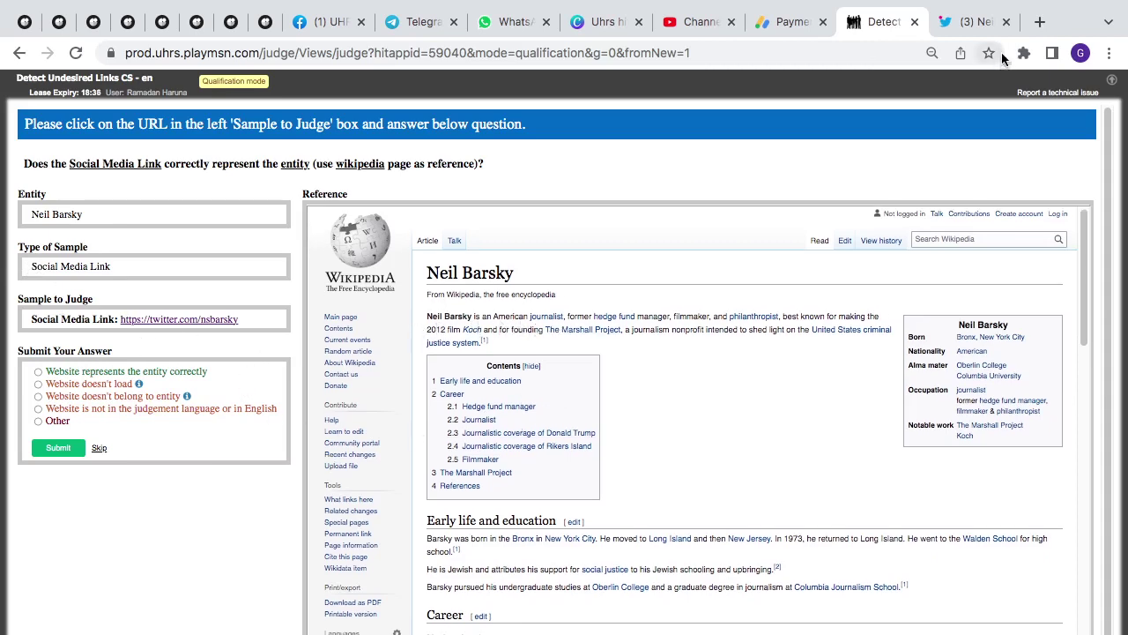
{"action": "left_click", "coordinate": [991, 24]}
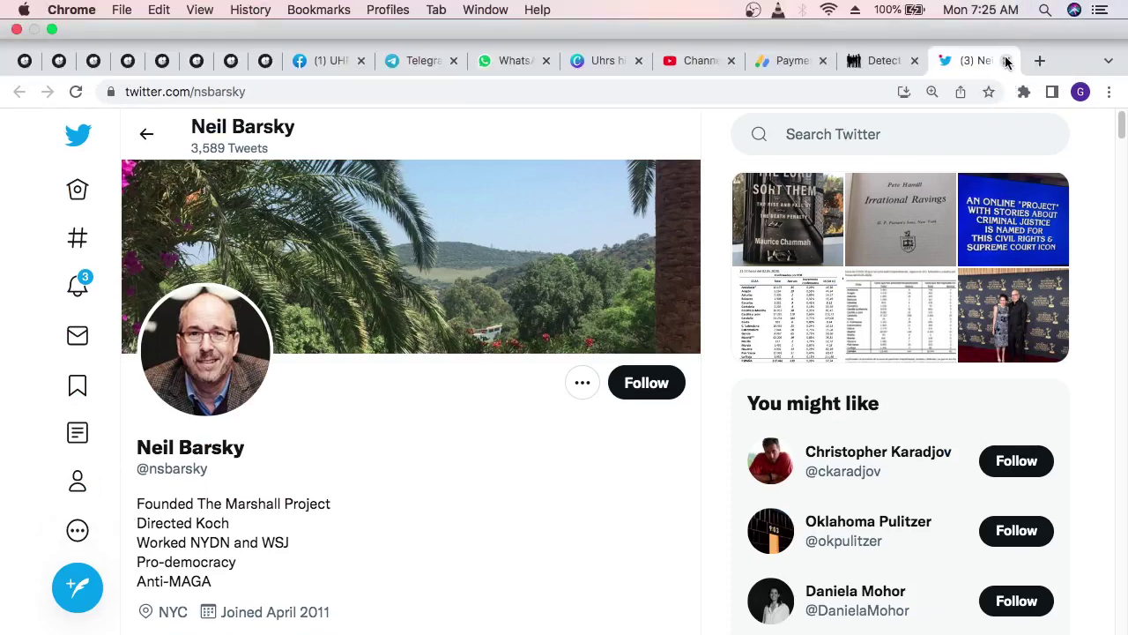
{"action": "left_click", "coordinate": [1007, 60]}
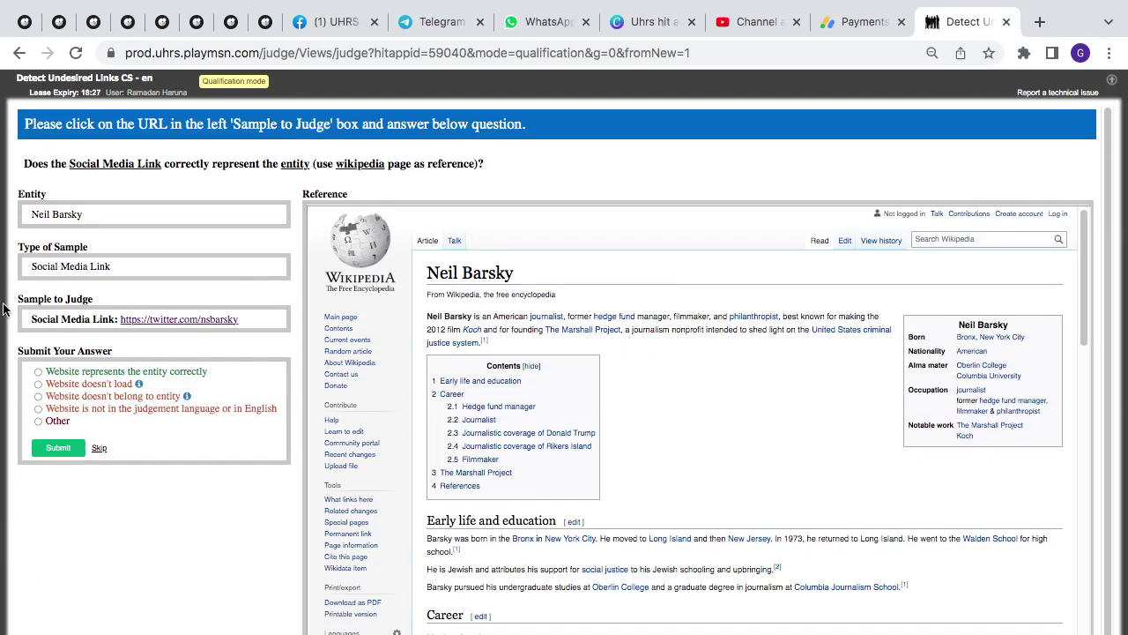
{"action": "left_click", "coordinate": [38, 371]}
{"action": "left_click", "coordinate": [49, 451]}
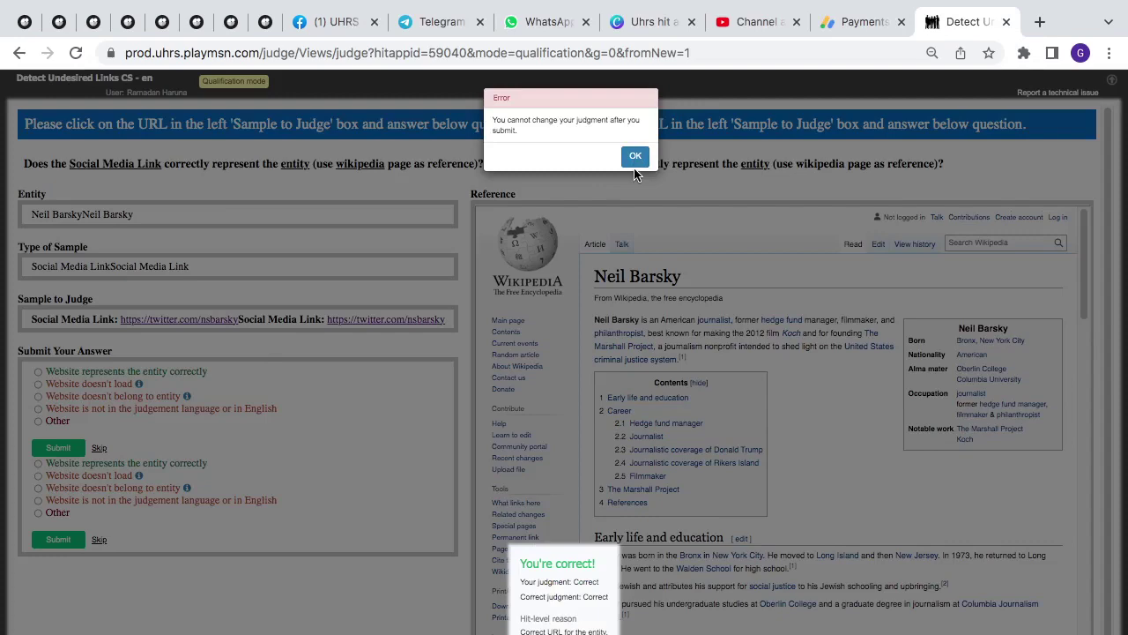
{"action": "left_click", "coordinate": [635, 156]}
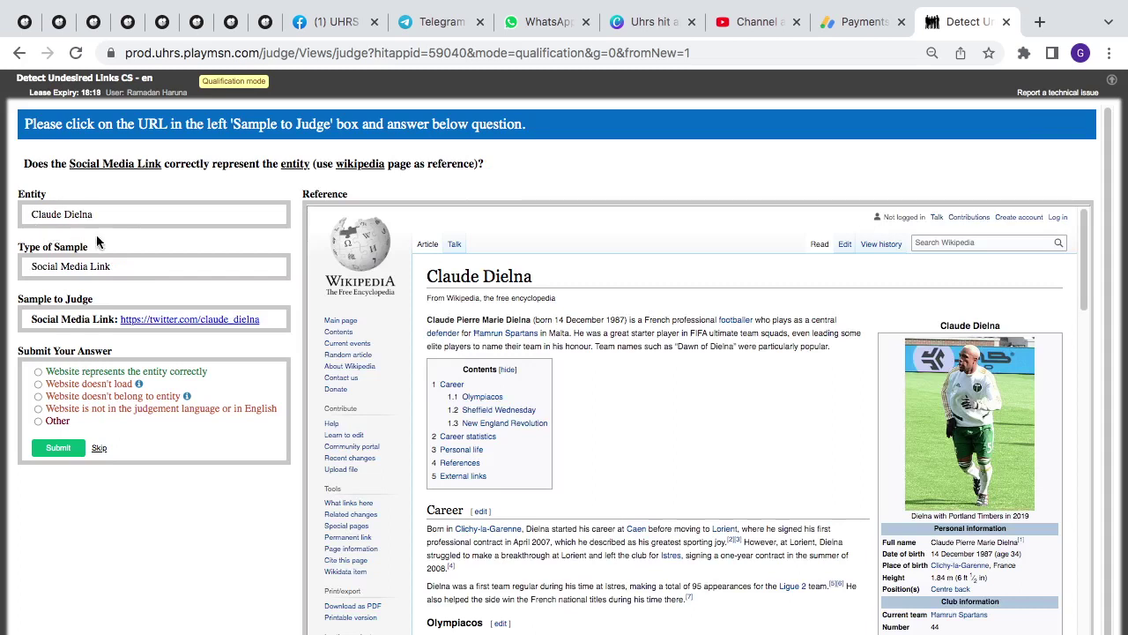
Step: Check Claude Dielna's Twitter link and submit it as 'Website doesn't load'
{"action": "left_click", "coordinate": [167, 319]}
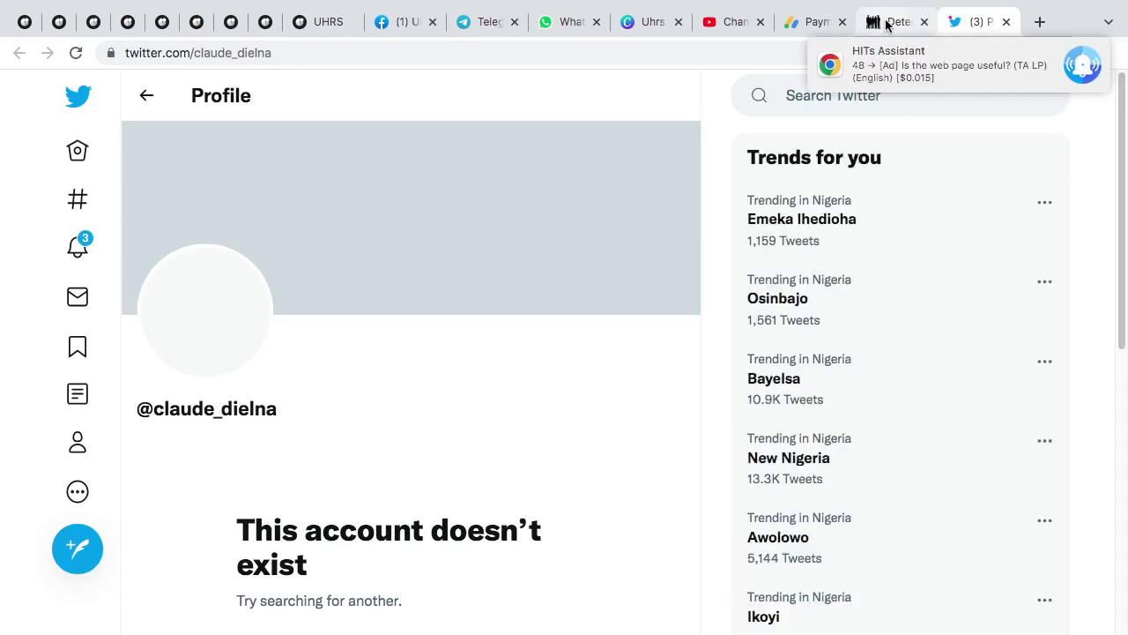
{"action": "left_click", "coordinate": [1005, 21]}
{"action": "left_click", "coordinate": [38, 384]}
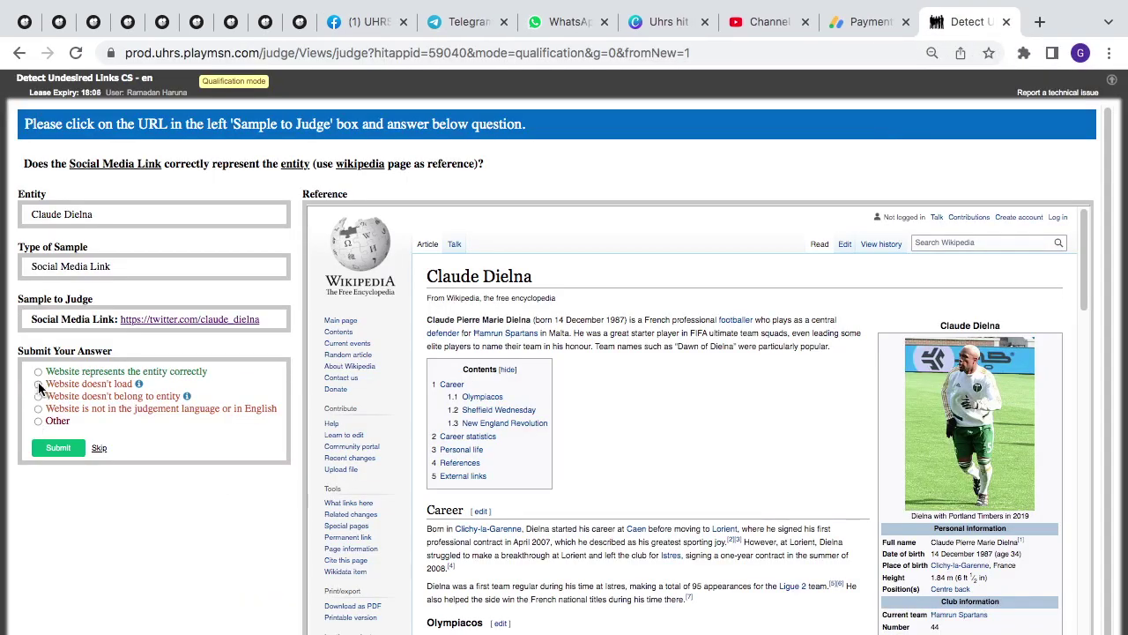
{"action": "left_click", "coordinate": [64, 455]}
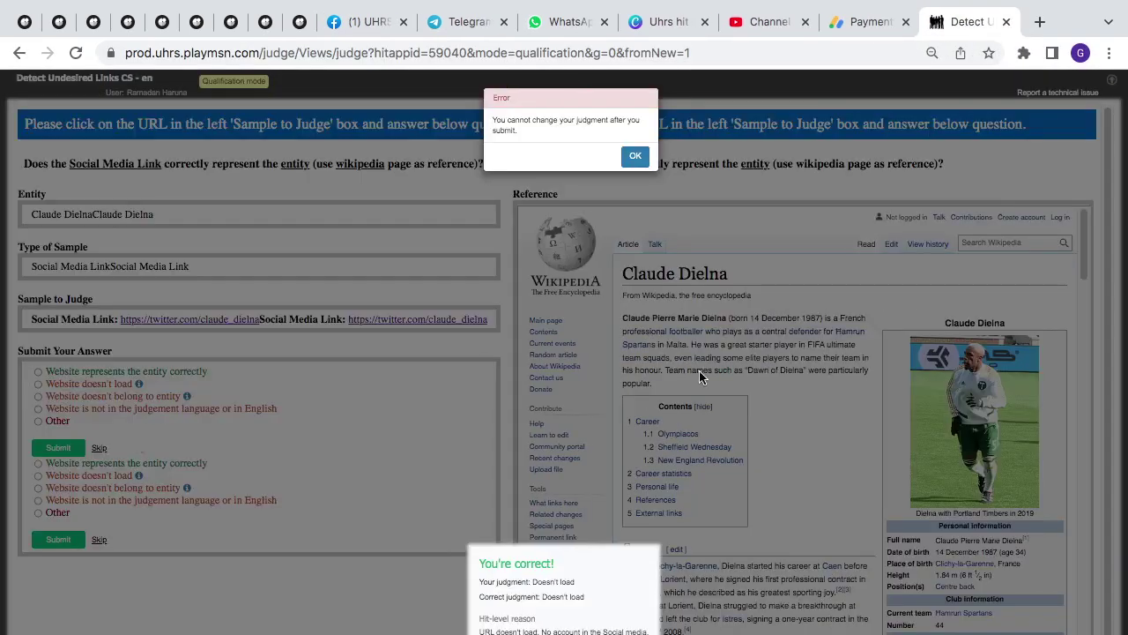
{"action": "left_click", "coordinate": [636, 158]}
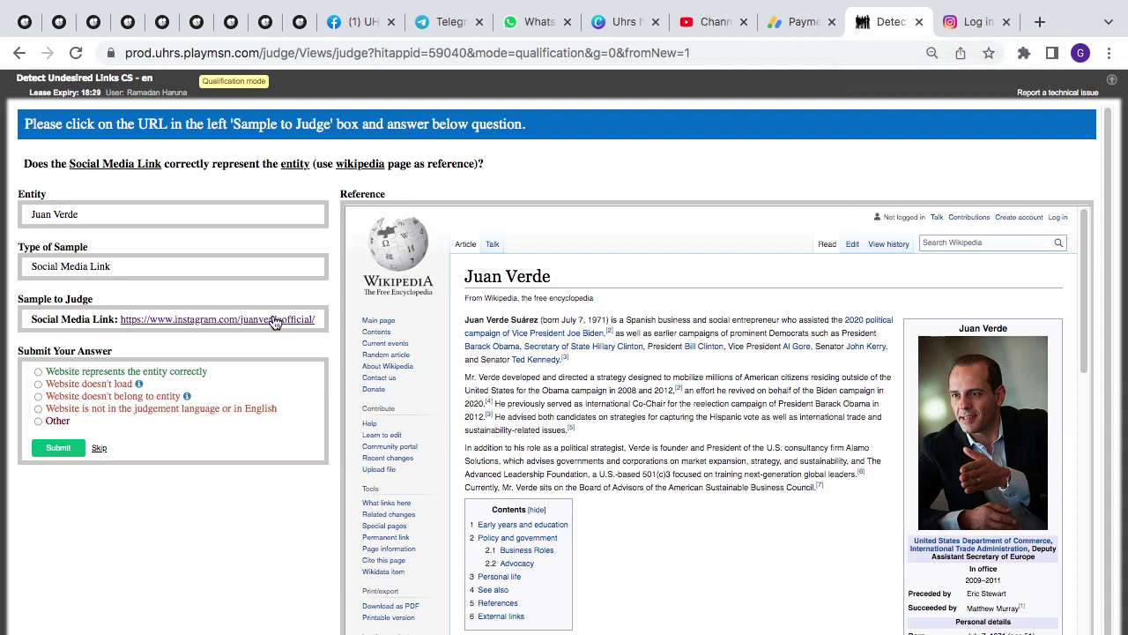
{"action": "left_click", "coordinate": [975, 26]}
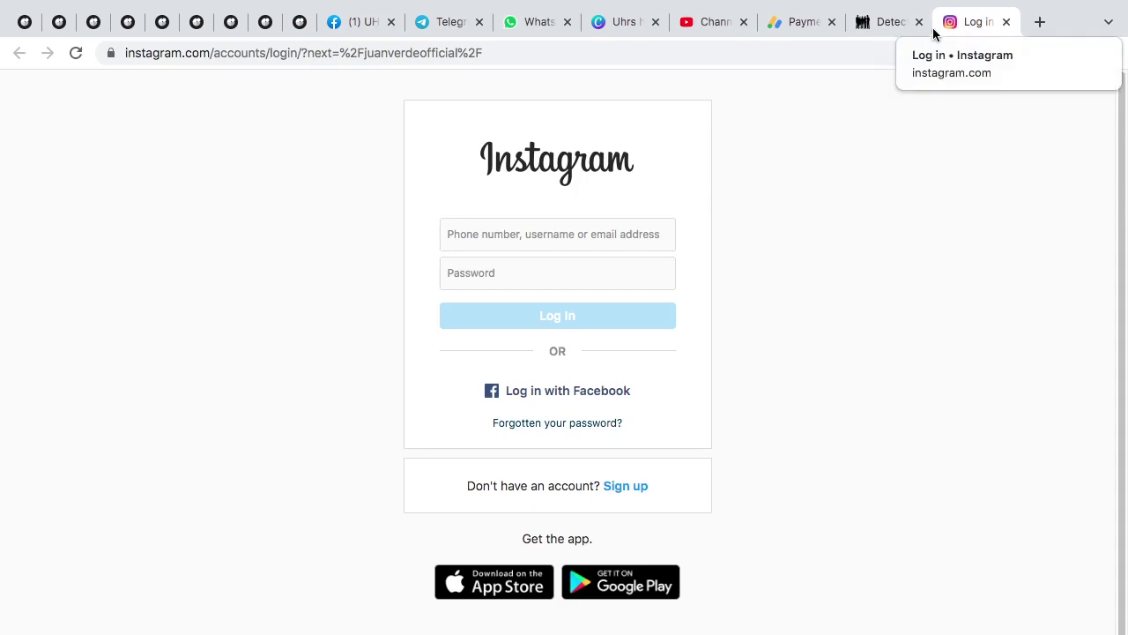
{"action": "key", "text": "ctrl+w"}
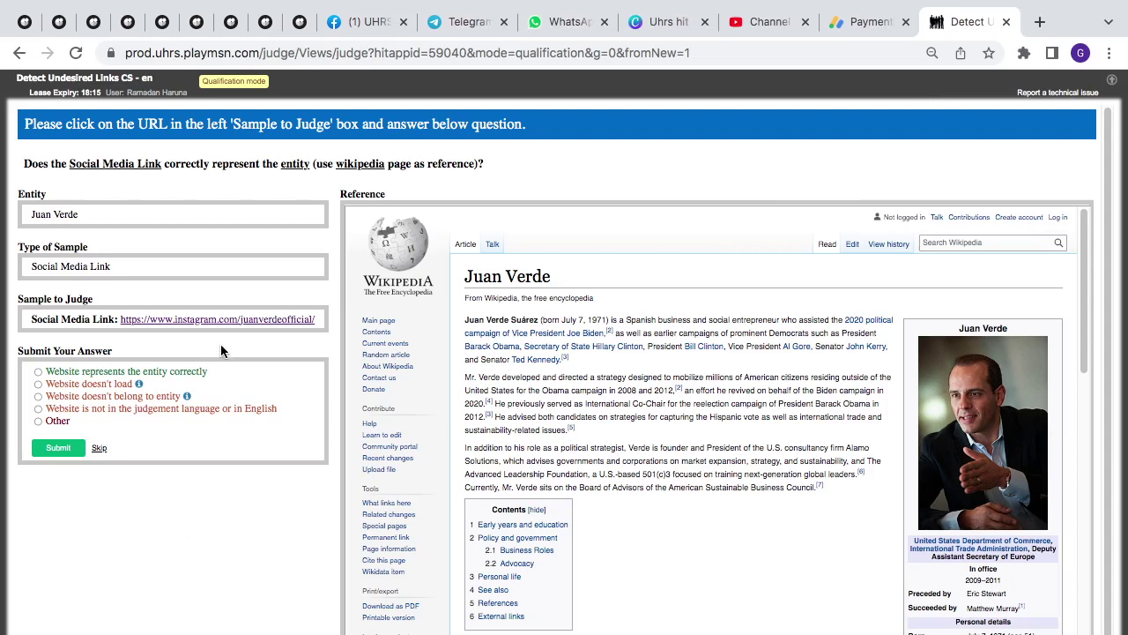
{"action": "left_click", "coordinate": [38, 371]}
{"action": "left_click", "coordinate": [55, 448]}
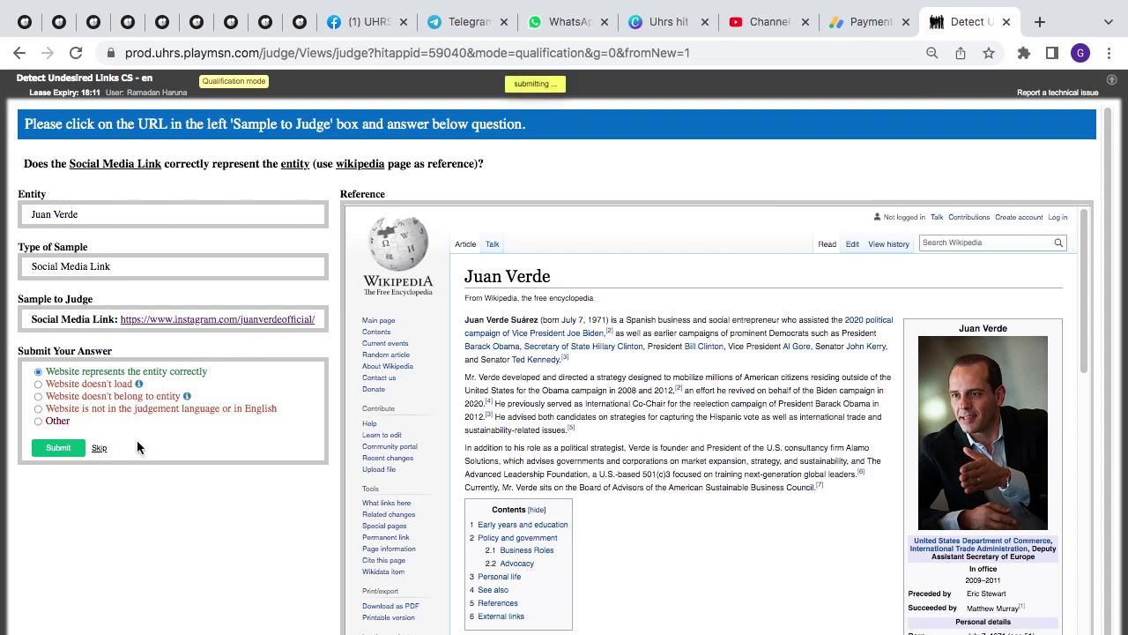
{"action": "left_click", "coordinate": [635, 155]}
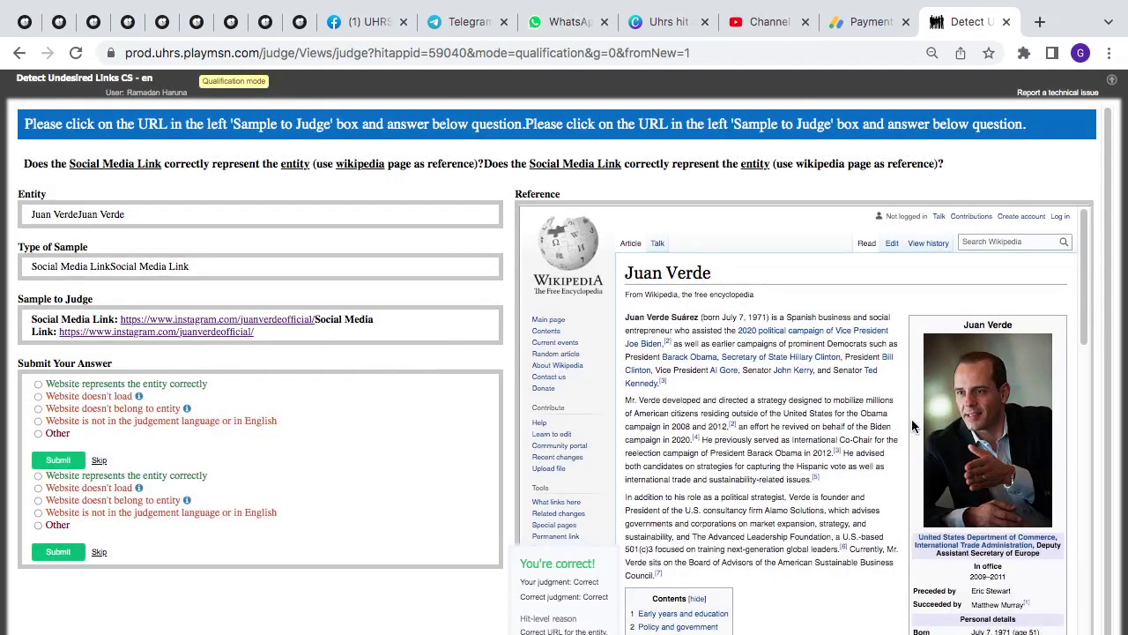
{"action": "scroll", "coordinate": [914, 425], "scroll_direction": "down", "scroll_amount": 3}
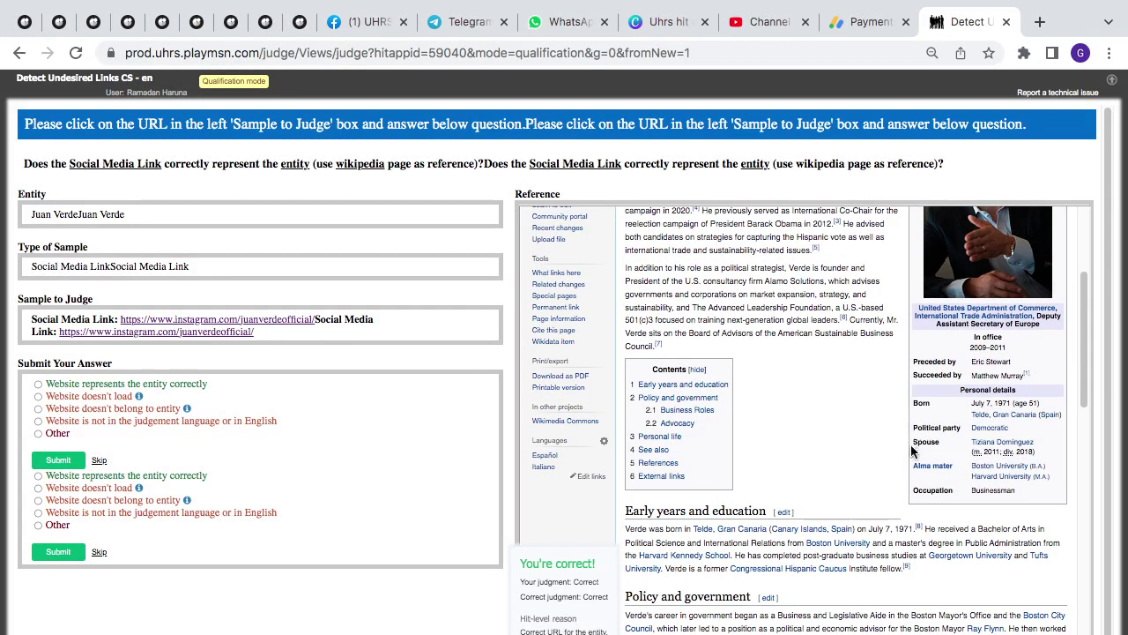
{"action": "scroll", "coordinate": [918, 476], "scroll_direction": "down", "scroll_amount": 1}
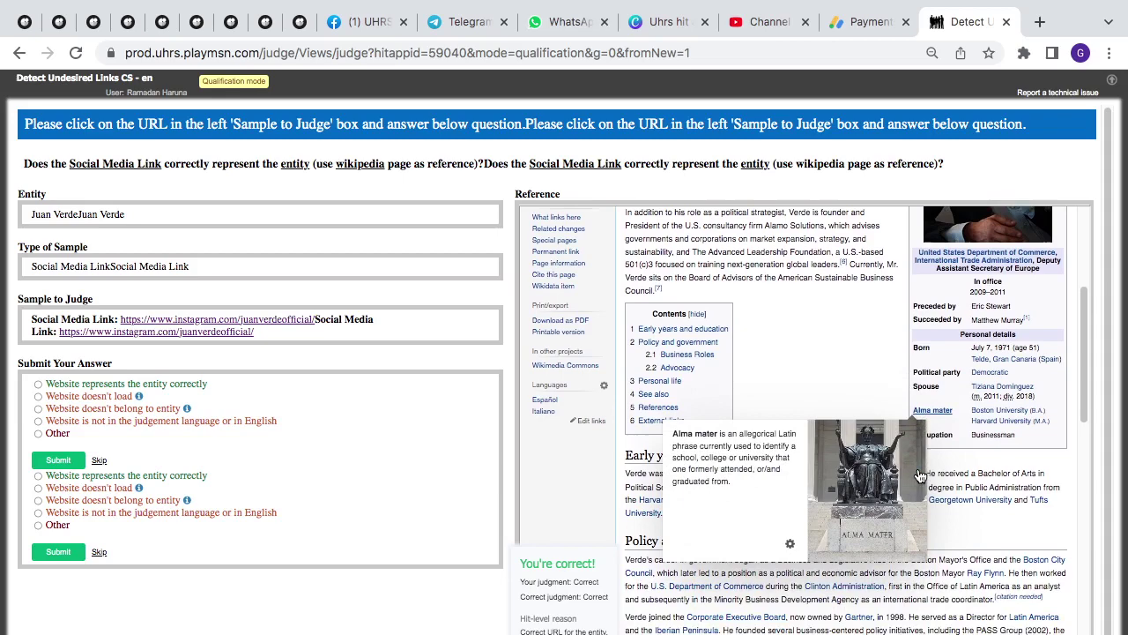
{"action": "scroll", "coordinate": [918, 476], "scroll_direction": "up", "scroll_amount": 5}
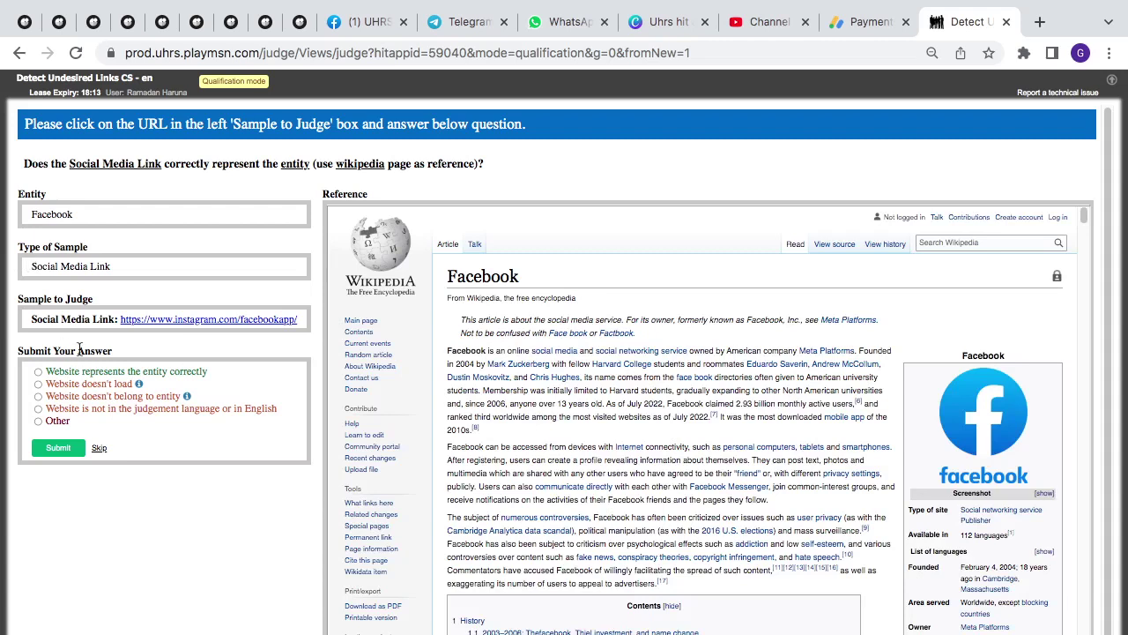
Step: Check Facebook's Instagram link and submit it as representing the entity correctly
{"action": "left_click", "coordinate": [188, 320]}
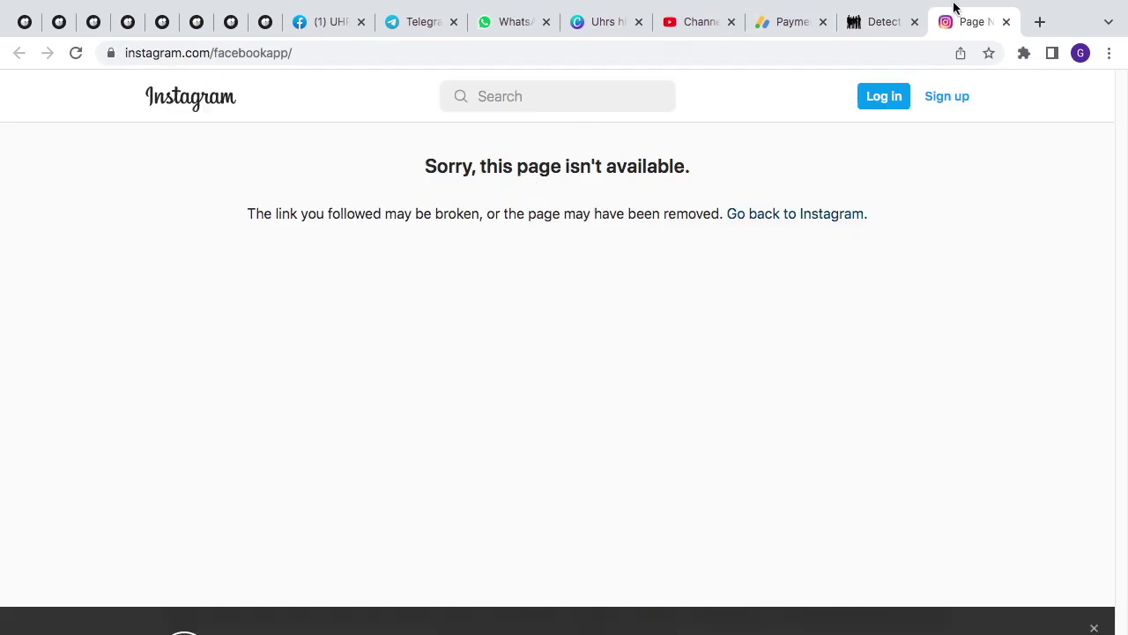
{"action": "key", "text": "ctrl+w"}
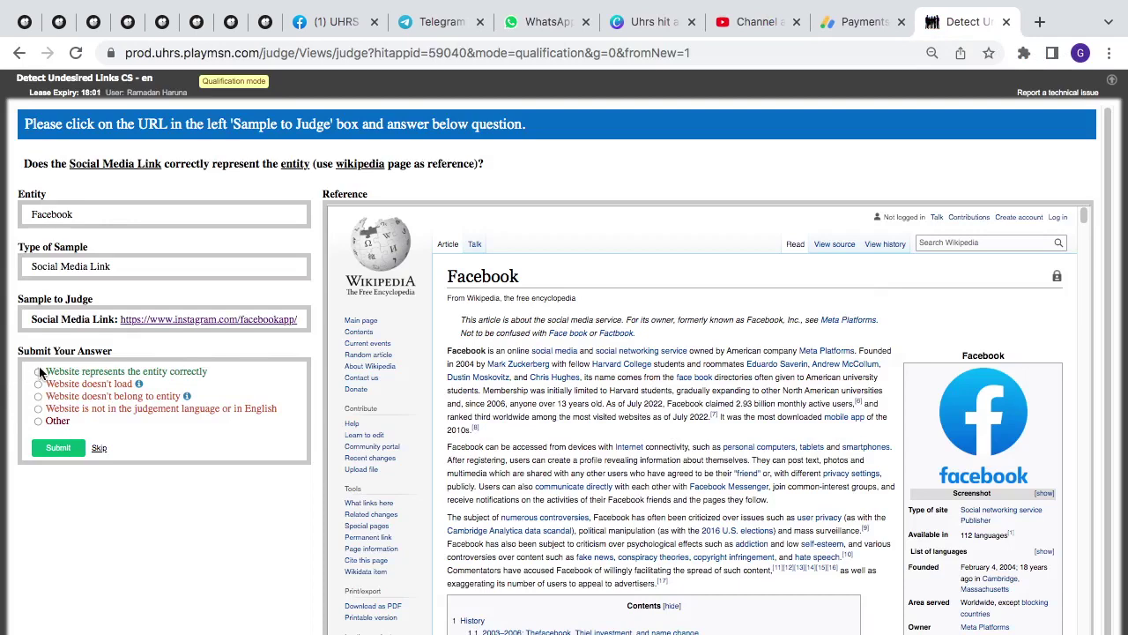
{"action": "left_click", "coordinate": [39, 371]}
{"action": "left_click", "coordinate": [38, 450]}
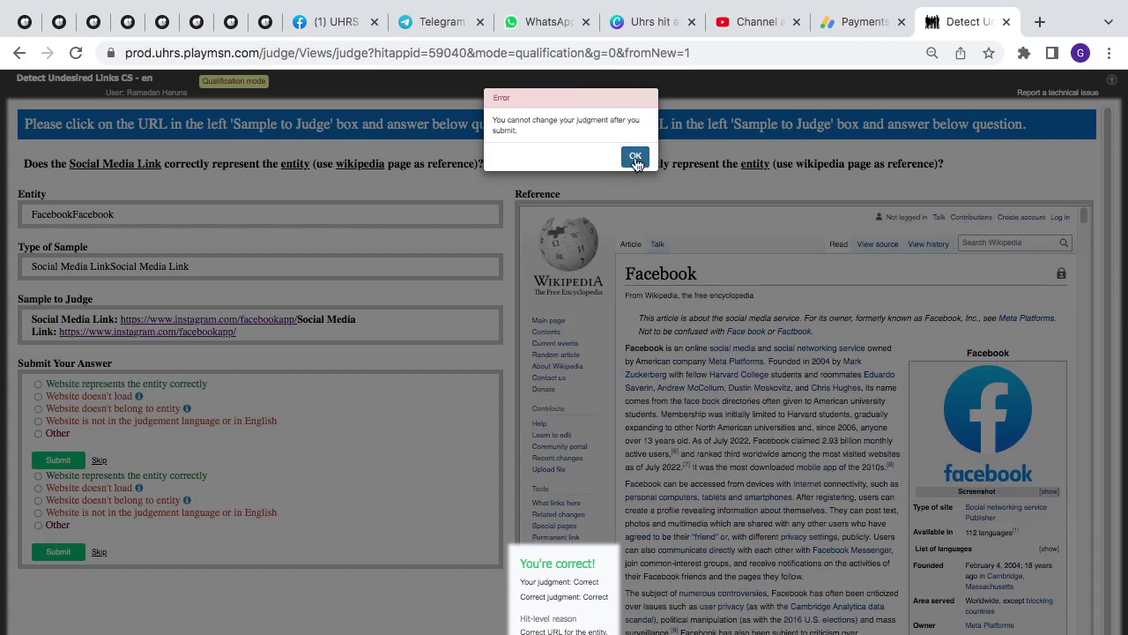
{"action": "left_click", "coordinate": [635, 156]}
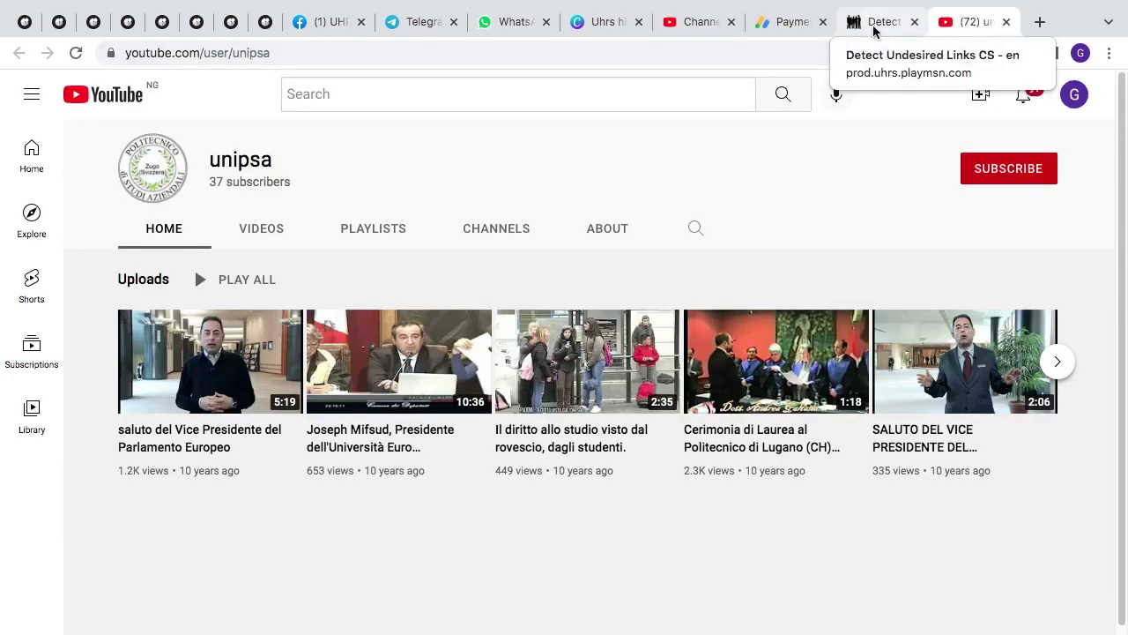
Step: Compare the unipsa YouTube channel and submit 'Website doesn't belong to entity' for Supdi
{"action": "left_click", "coordinate": [874, 26]}
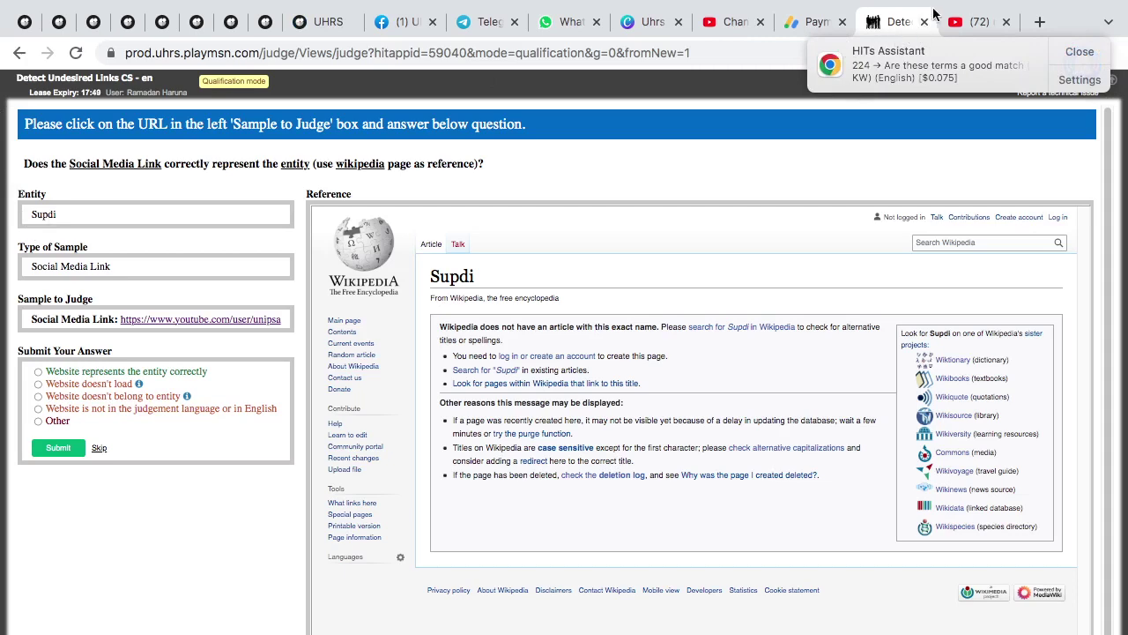
{"action": "left_click", "coordinate": [965, 24]}
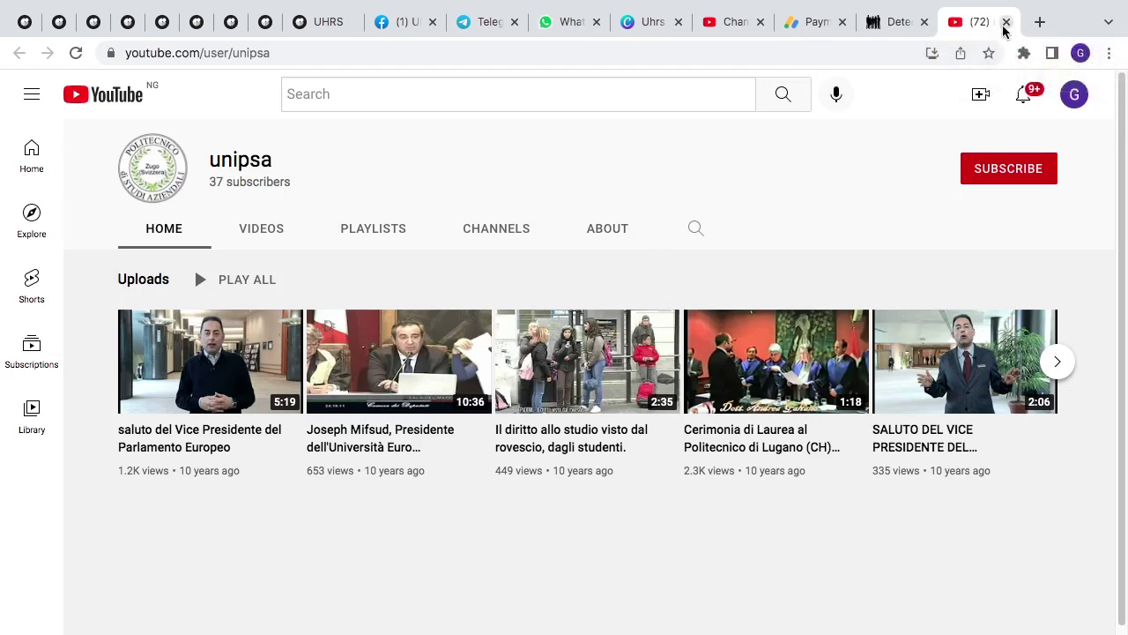
{"action": "left_click", "coordinate": [1006, 22]}
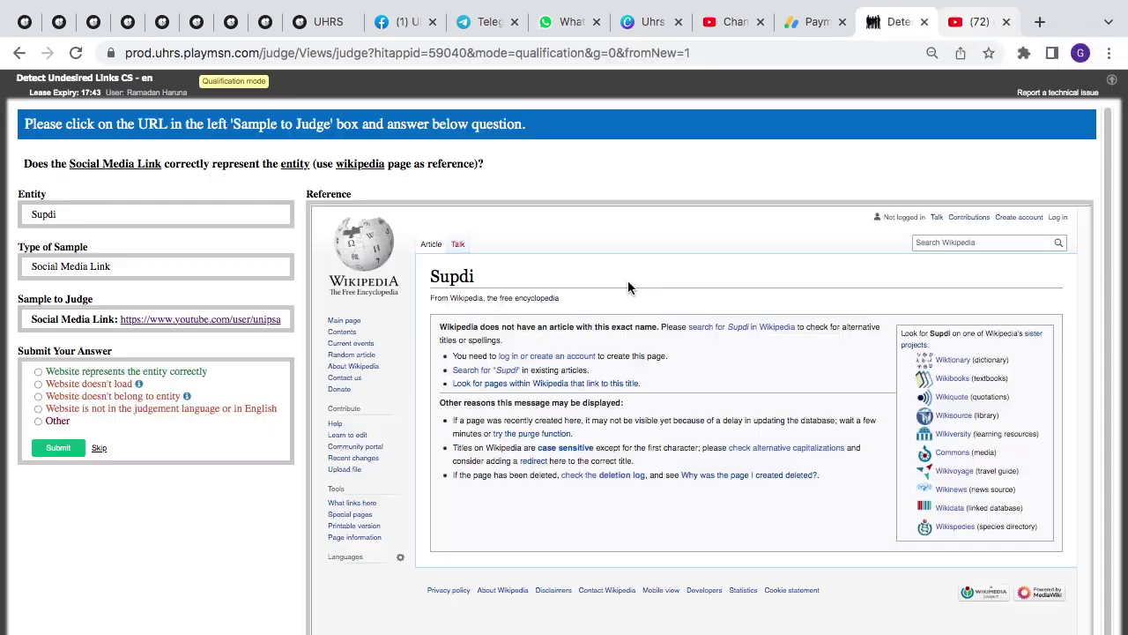
{"action": "left_click", "coordinate": [38, 397]}
{"action": "left_click", "coordinate": [56, 449]}
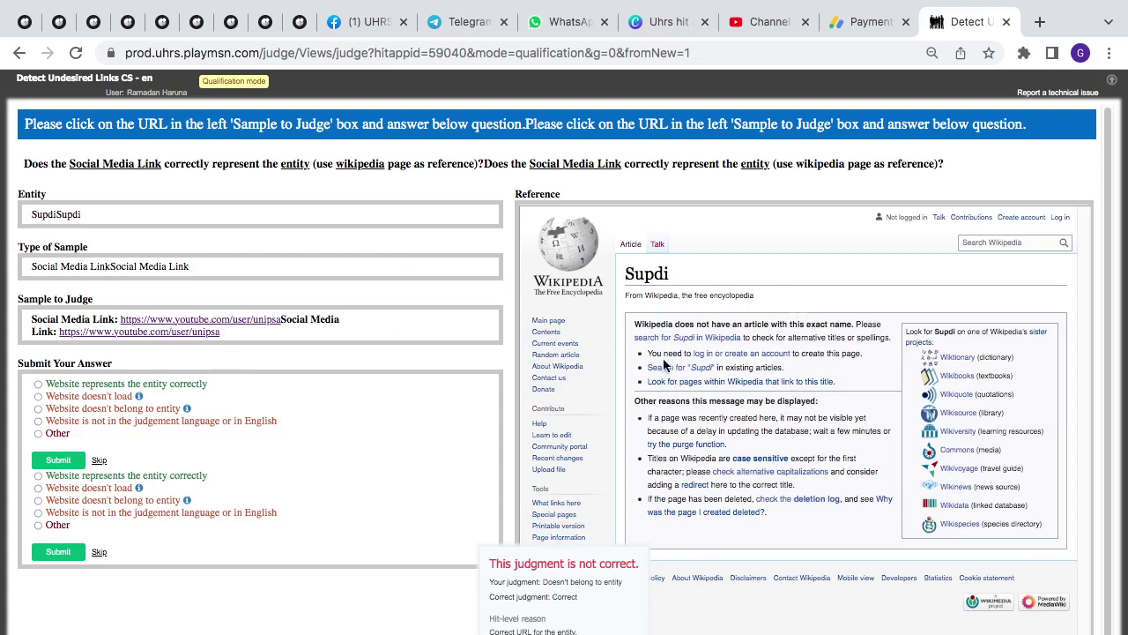
Step: Scroll through the Supdi rejection feedback and switch back to the judging page
{"action": "scroll", "coordinate": [724, 415], "scroll_direction": "down", "scroll_amount": 1}
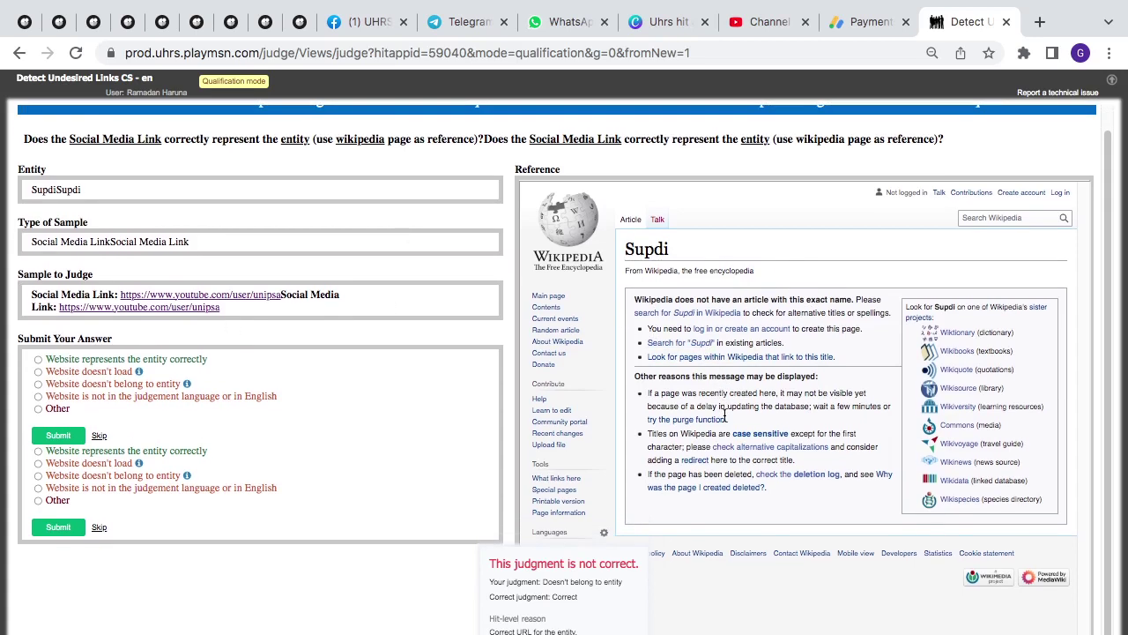
{"action": "scroll", "coordinate": [724, 415], "scroll_direction": "down", "scroll_amount": 1}
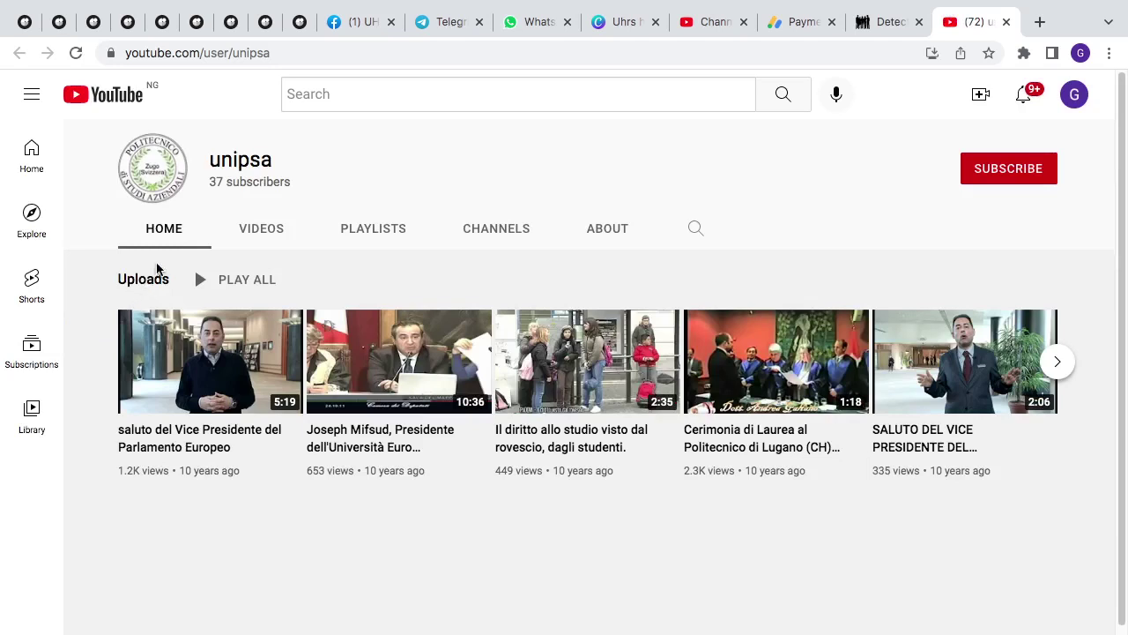
{"action": "scroll", "coordinate": [401, 319], "scroll_direction": "down", "scroll_amount": 2}
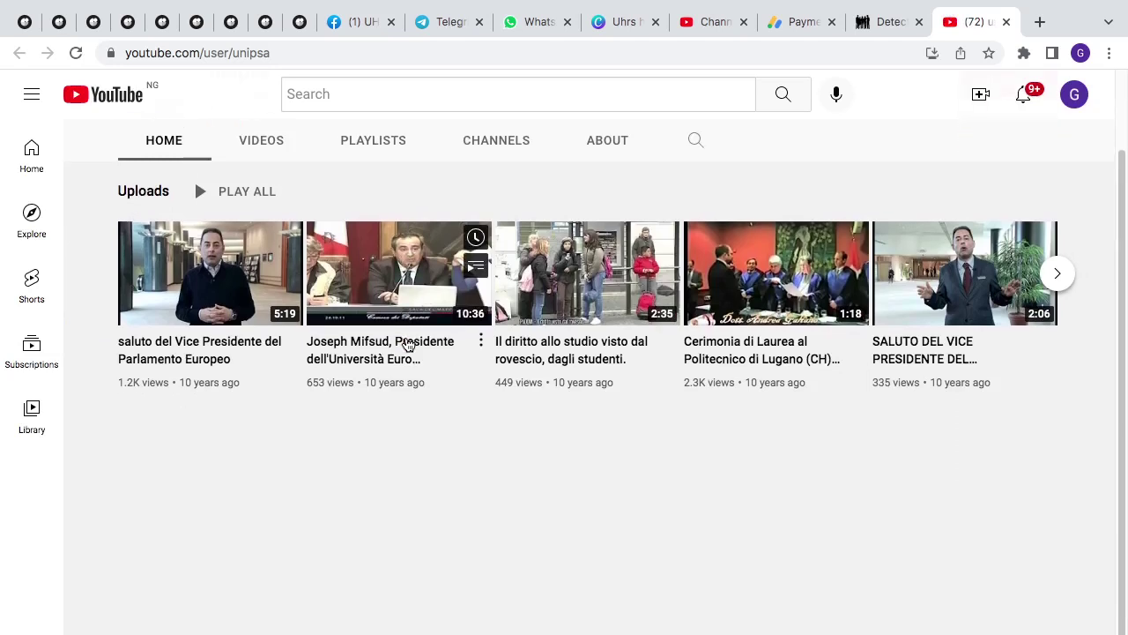
{"action": "scroll", "coordinate": [403, 344], "scroll_direction": "up", "scroll_amount": 2}
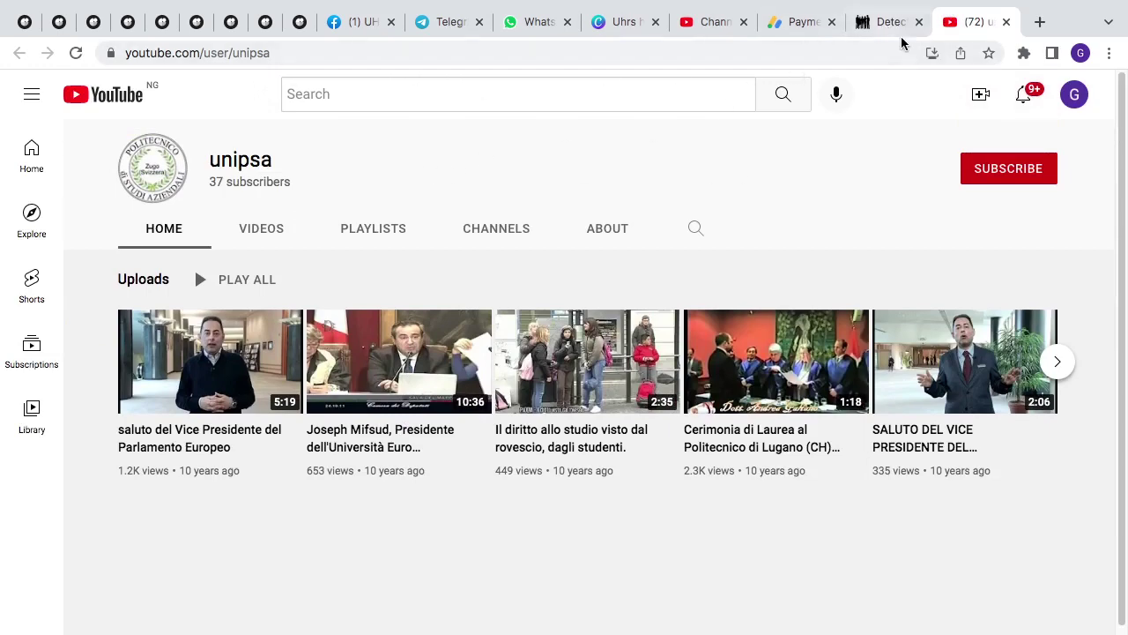
{"action": "left_click", "coordinate": [887, 30]}
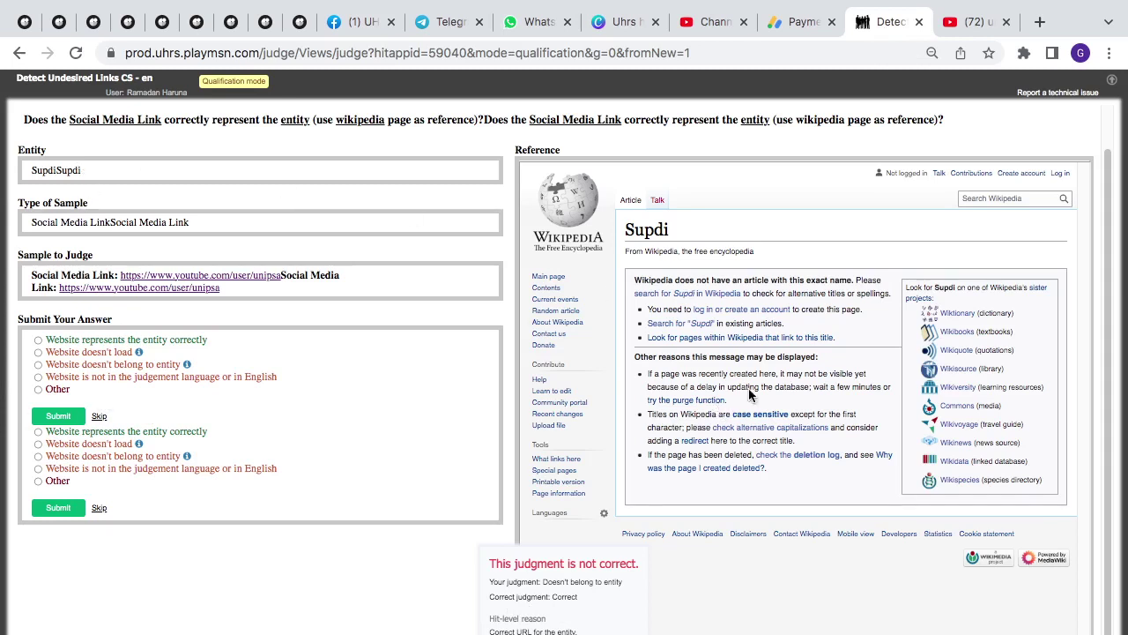
Step: Search the judging page for 'supida', then close the find bar
{"action": "key", "text": "ctrl+f"}
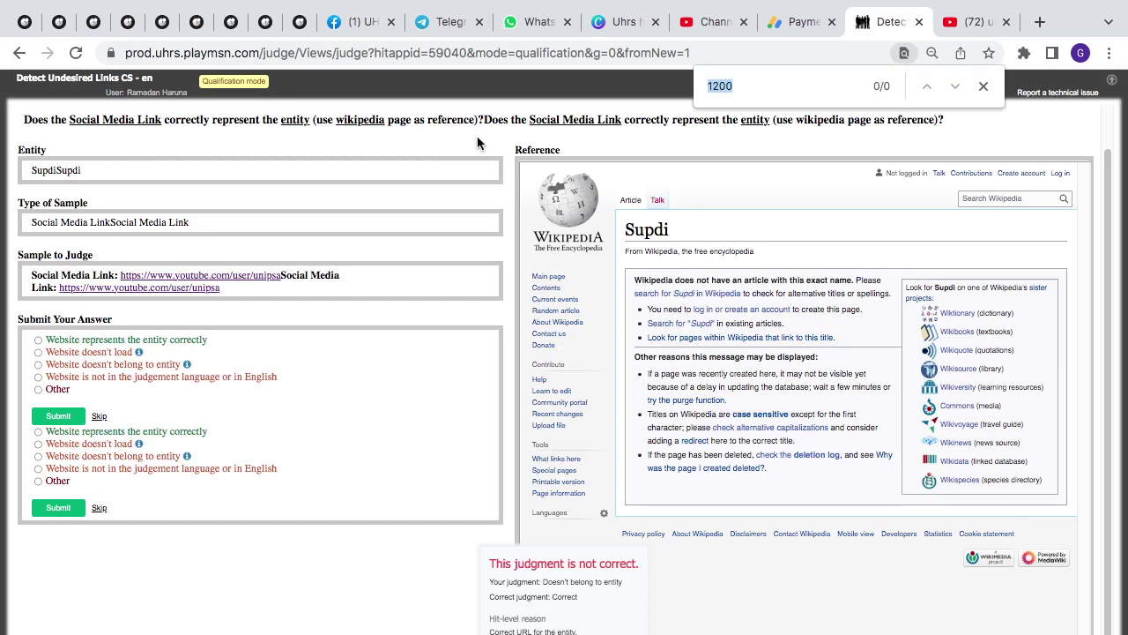
{"action": "type", "text": "supi"}
{"action": "type", "text": "da"}
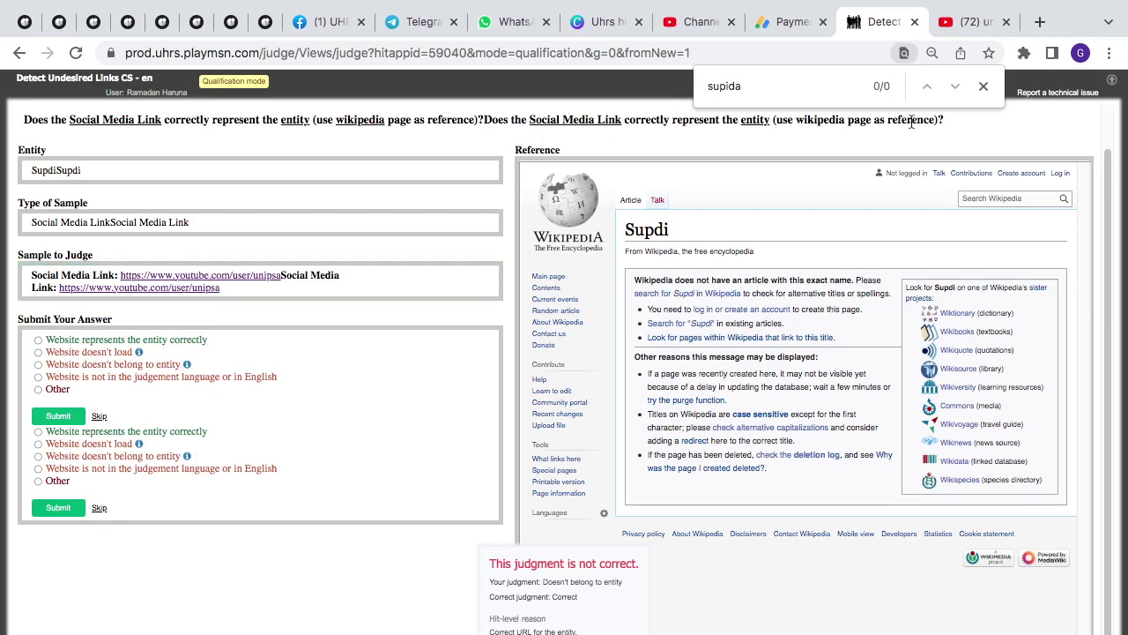
{"action": "left_click", "coordinate": [984, 86]}
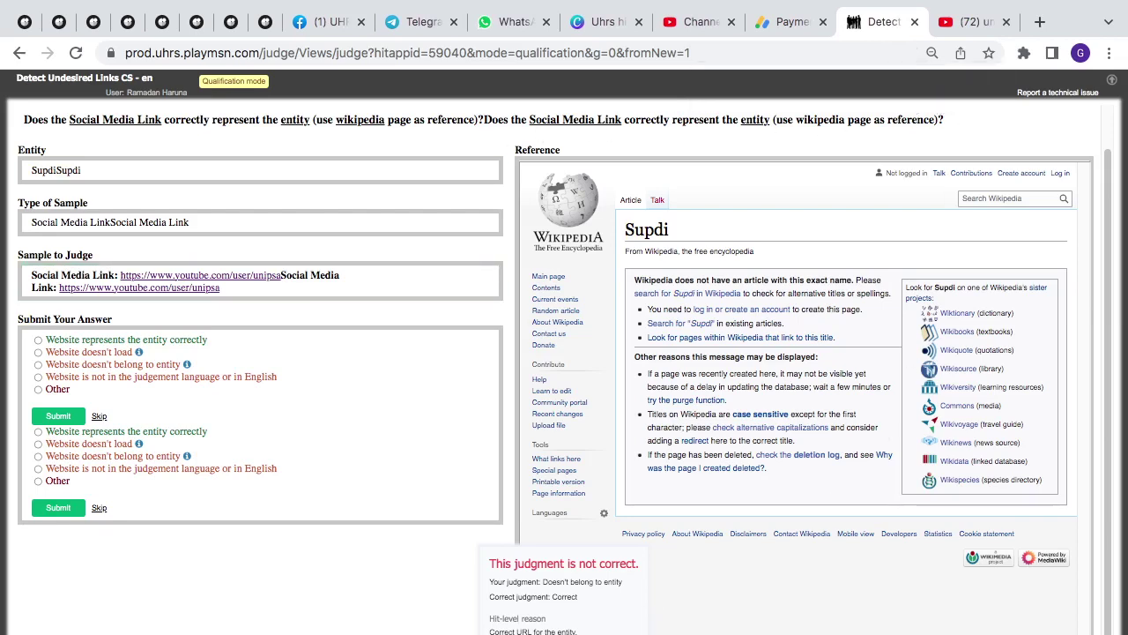